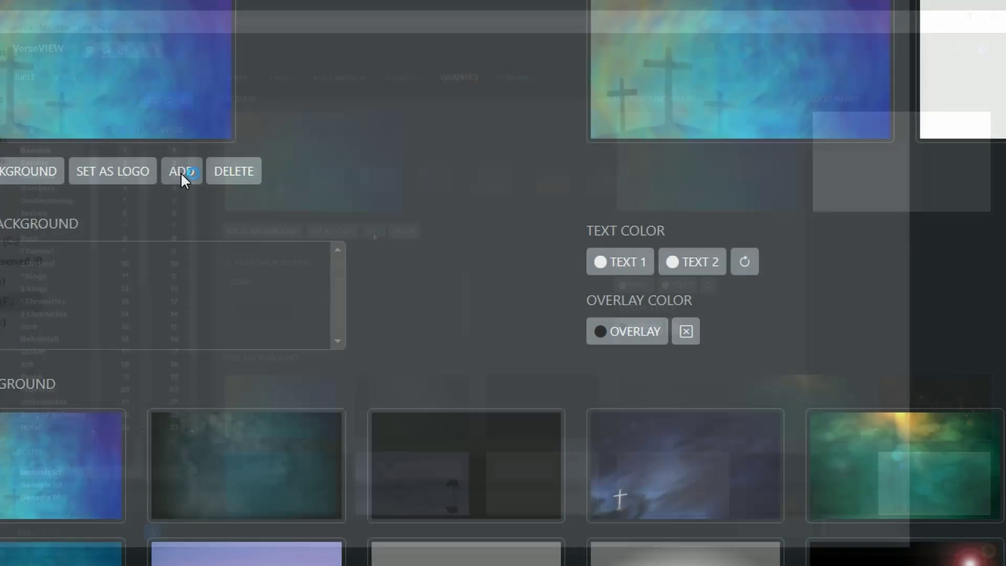
# Add lines.mp4 to the motion backgrounds list.
pyautogui.click(373, 232)
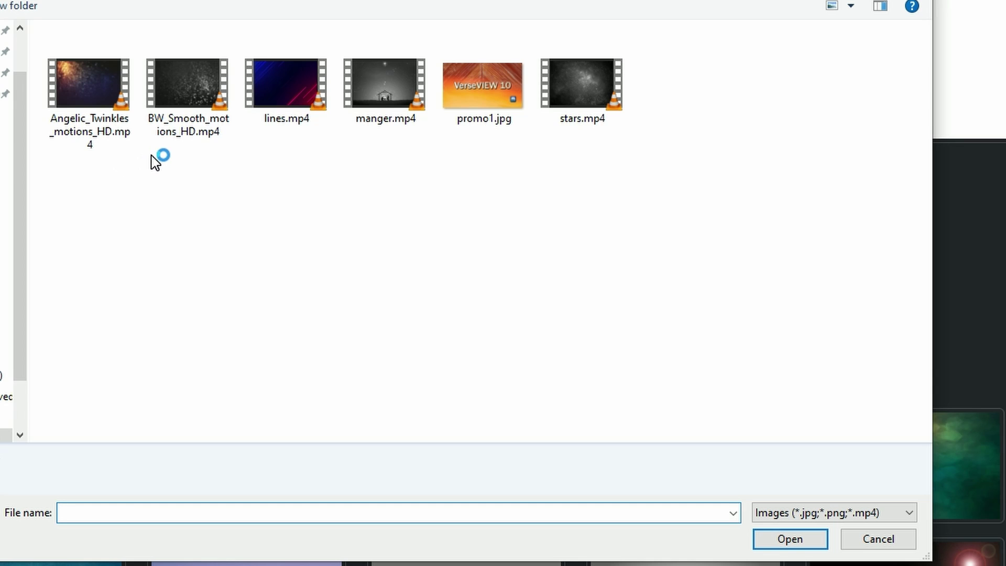
pyautogui.click(287, 92)
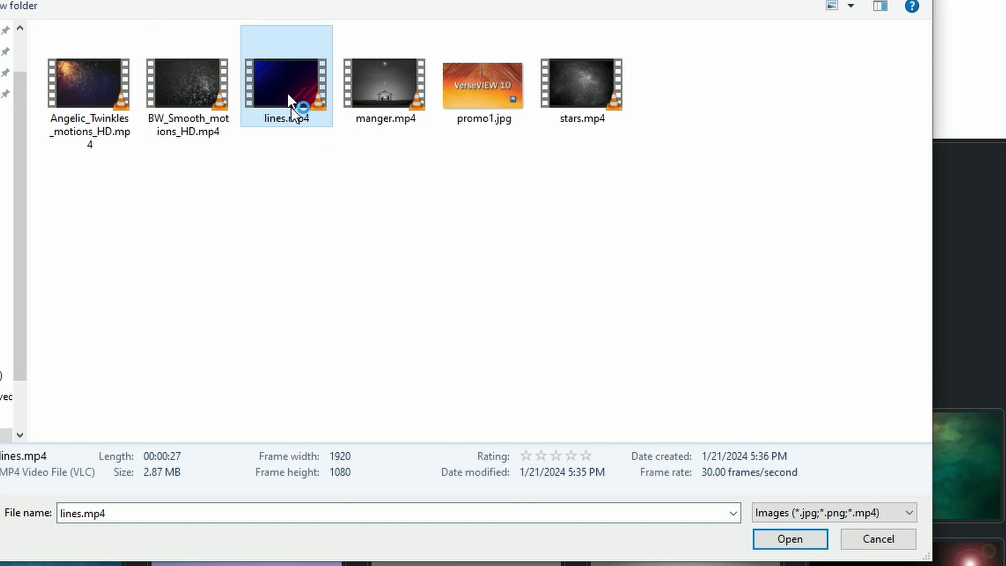
pyautogui.click(775, 541)
# Add BW_Smooth_motions_HD.mp4 as another motion background.
pyautogui.click(180, 171)
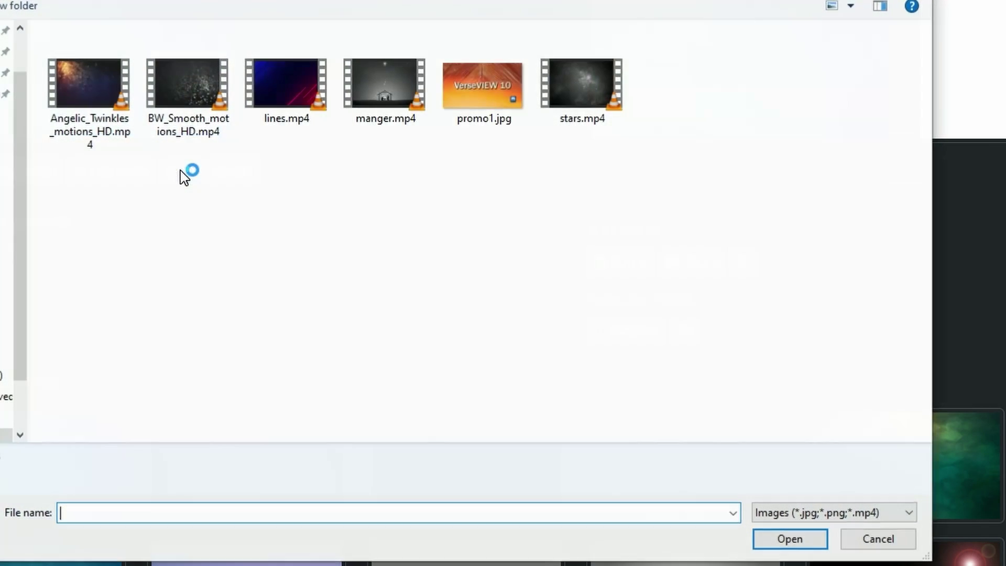
pyautogui.click(176, 87)
pyautogui.click(766, 539)
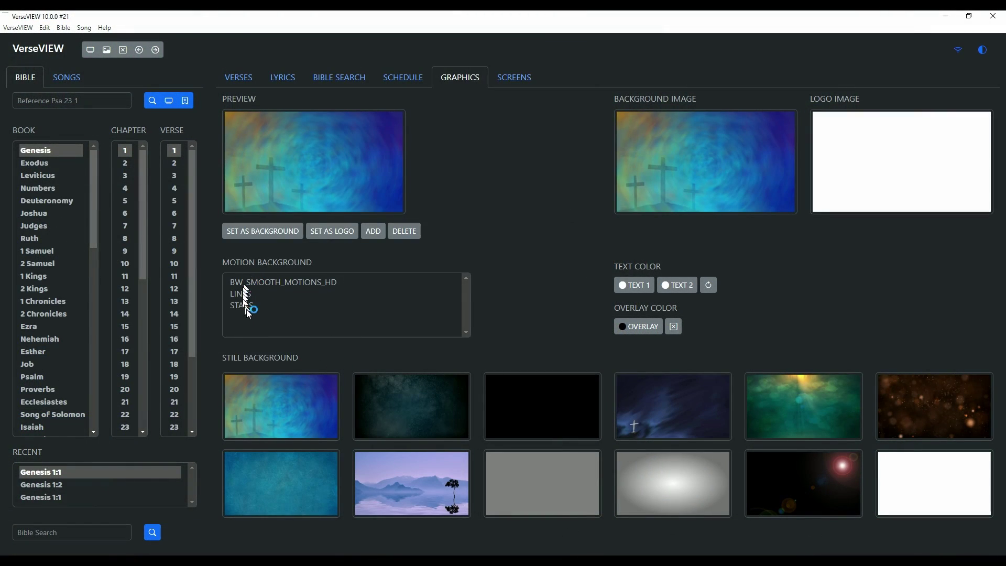
pyautogui.click(373, 231)
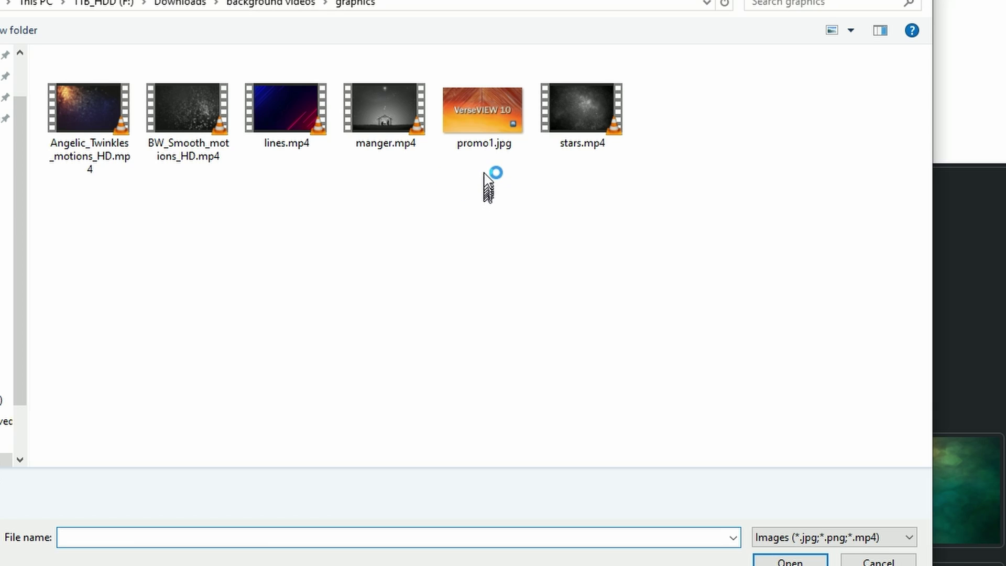
# Add promo1.jpg as a still background and set that VerseVIEW 10 image as the logo.
pyautogui.click(487, 142)
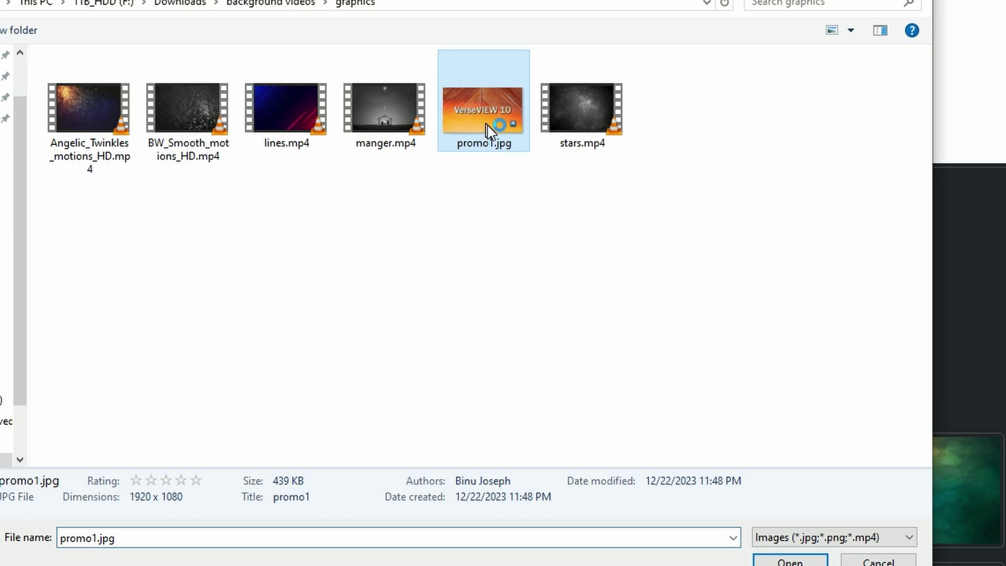
pyautogui.click(759, 556)
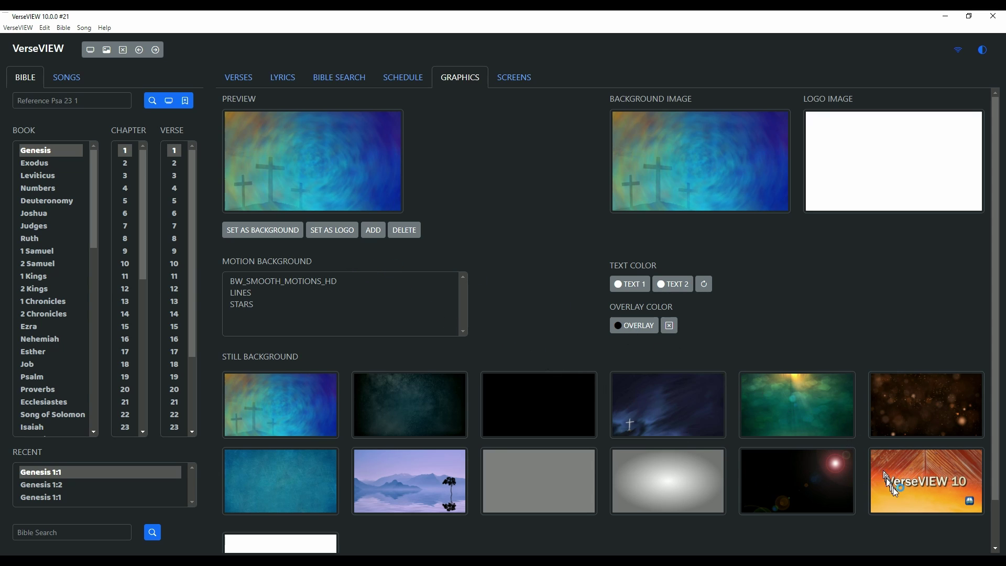
pyautogui.click(899, 491)
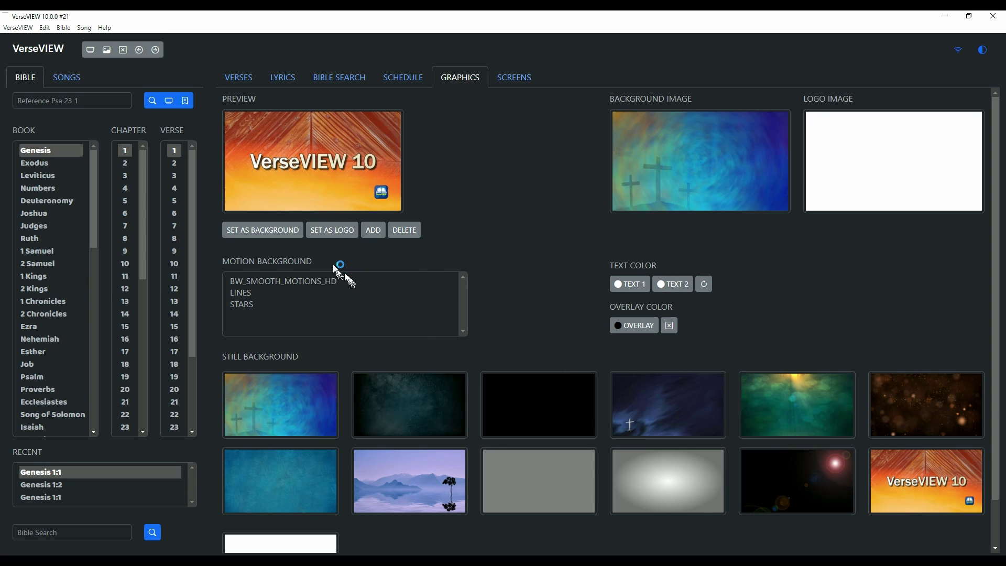
pyautogui.click(332, 230)
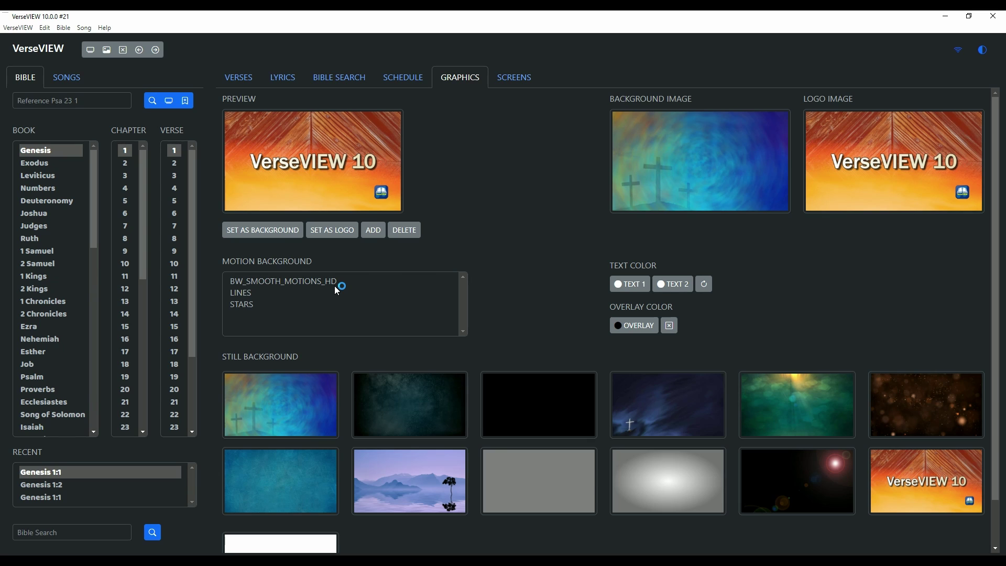
# Set the BW_SMOOTH_MOTIONS_HD motion clip as the background.
pyautogui.click(279, 281)
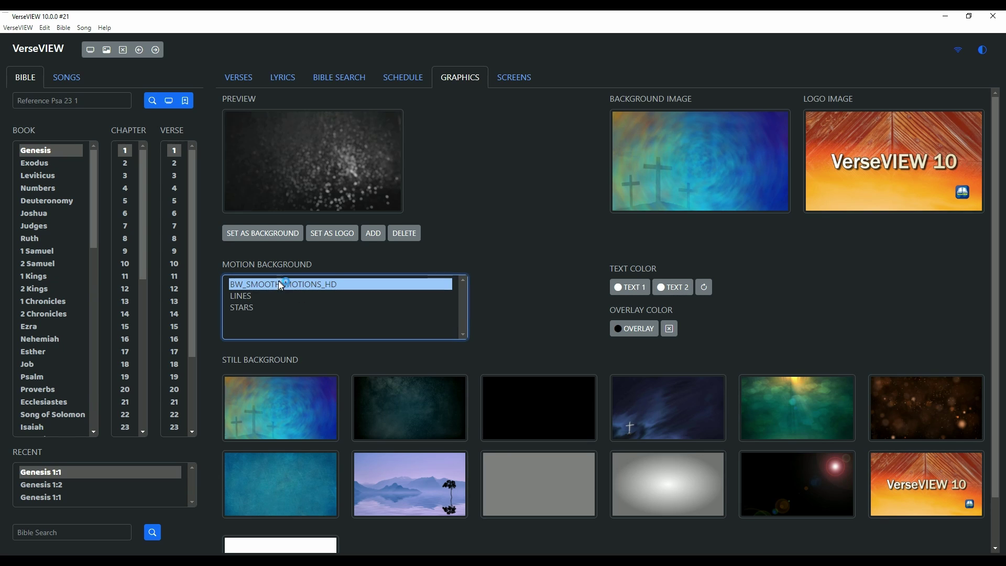
pyautogui.click(270, 239)
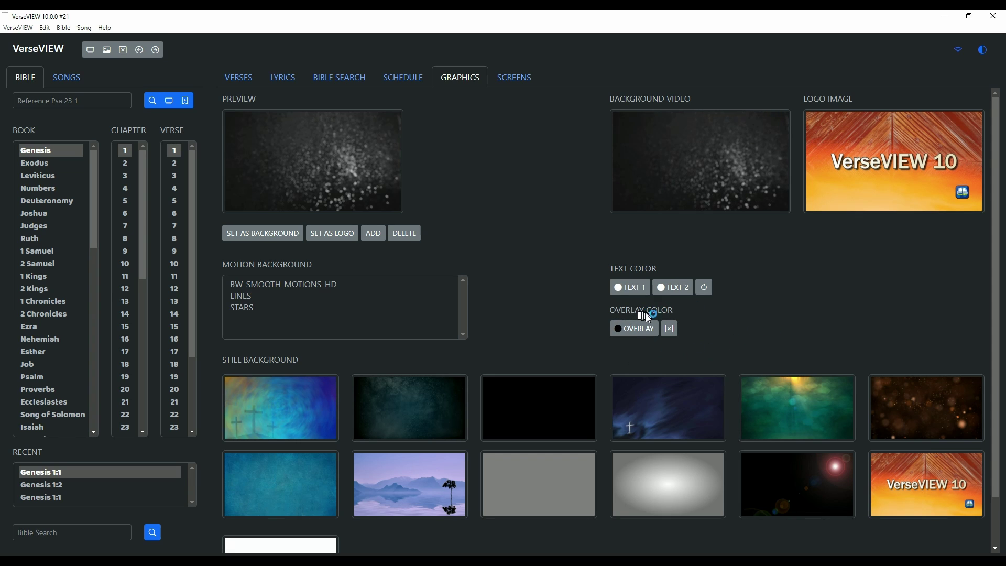
# Set a light magenta pink overlay colour and bring up the I Surrender All lyrics.
pyautogui.click(631, 334)
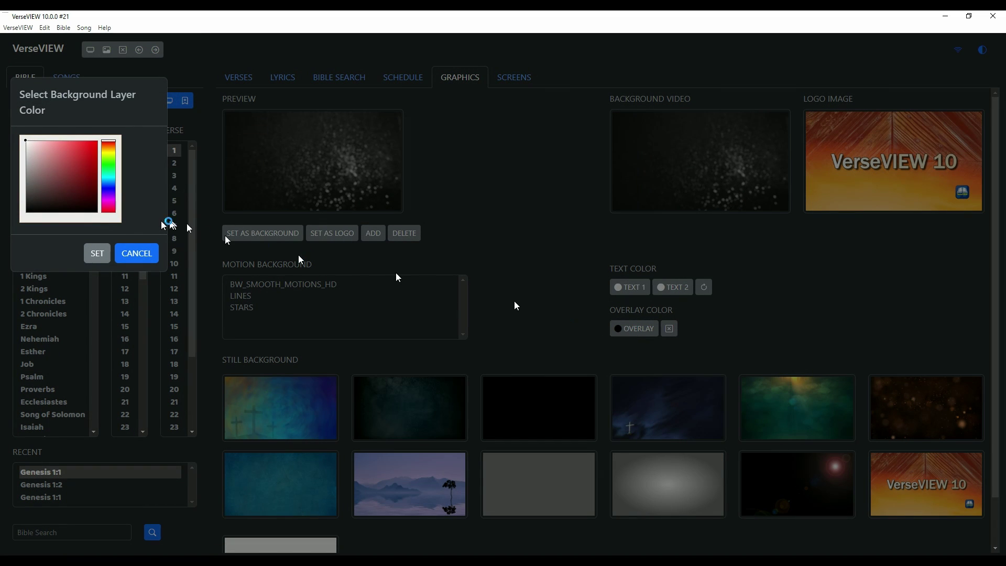
pyautogui.moveTo(112, 175); pyautogui.dragTo(110, 206)
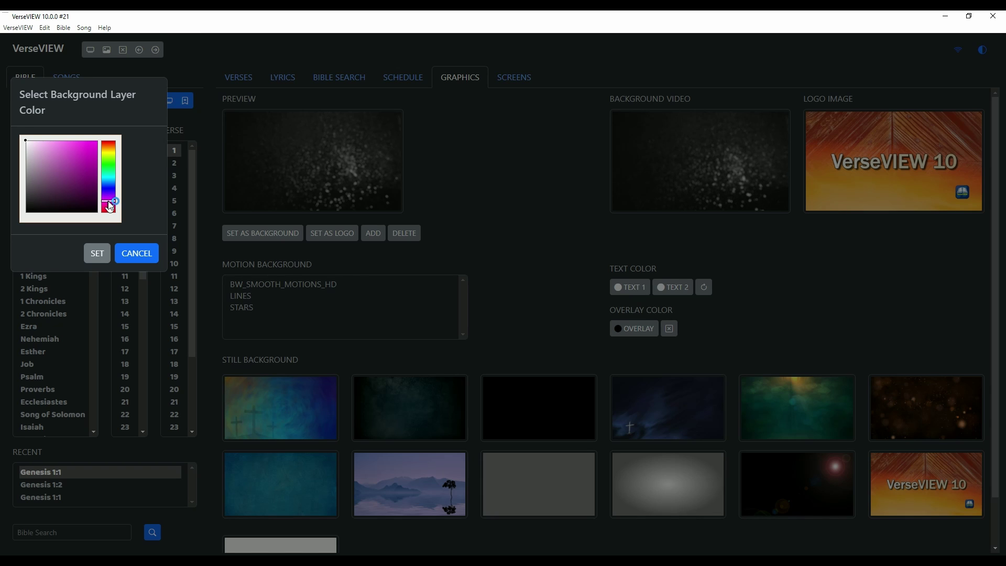
pyautogui.click(68, 162)
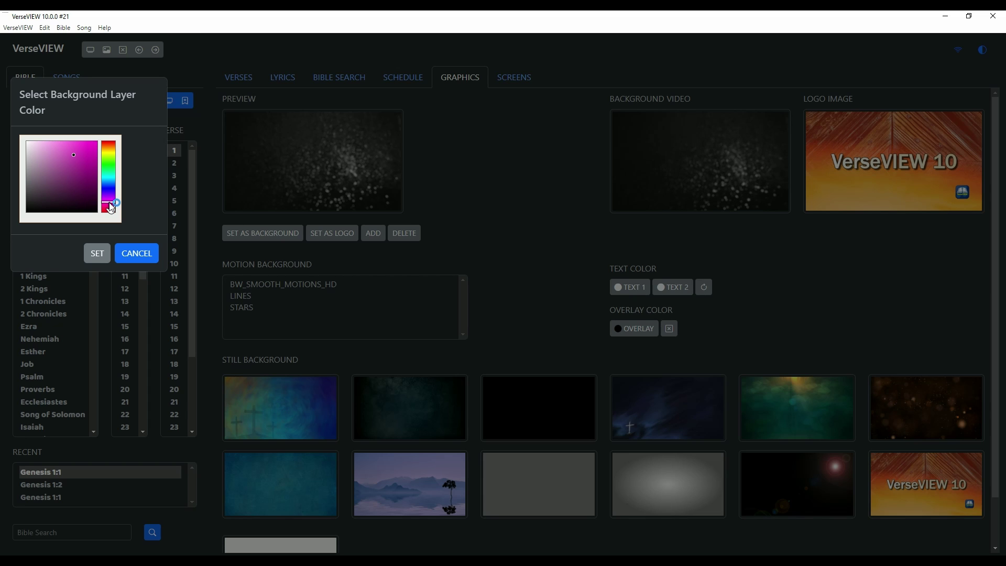
pyautogui.click(97, 253)
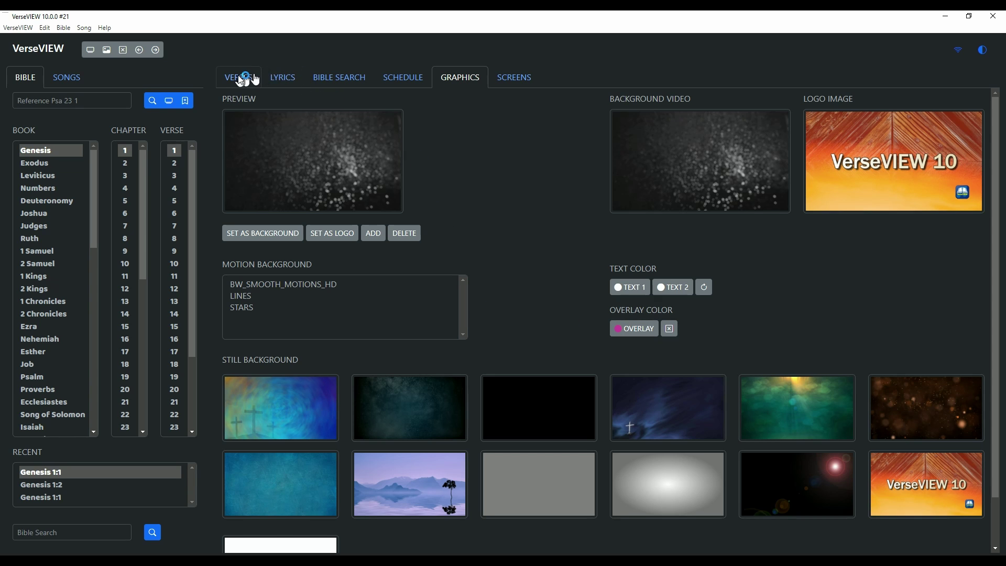
pyautogui.click(275, 77)
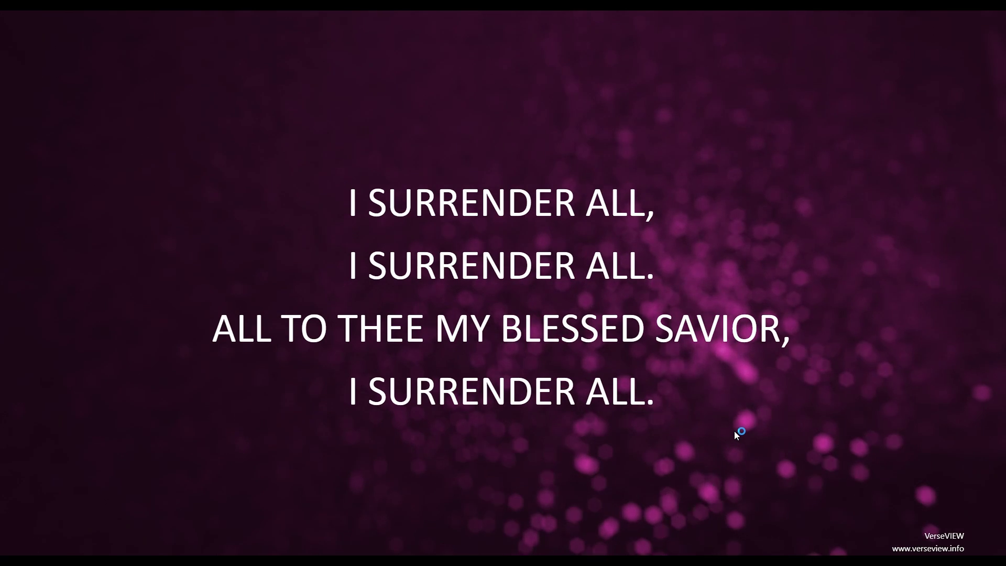
# Exit the full-screen I Surrender All presentation with Esc.
pyautogui.press('Escape')
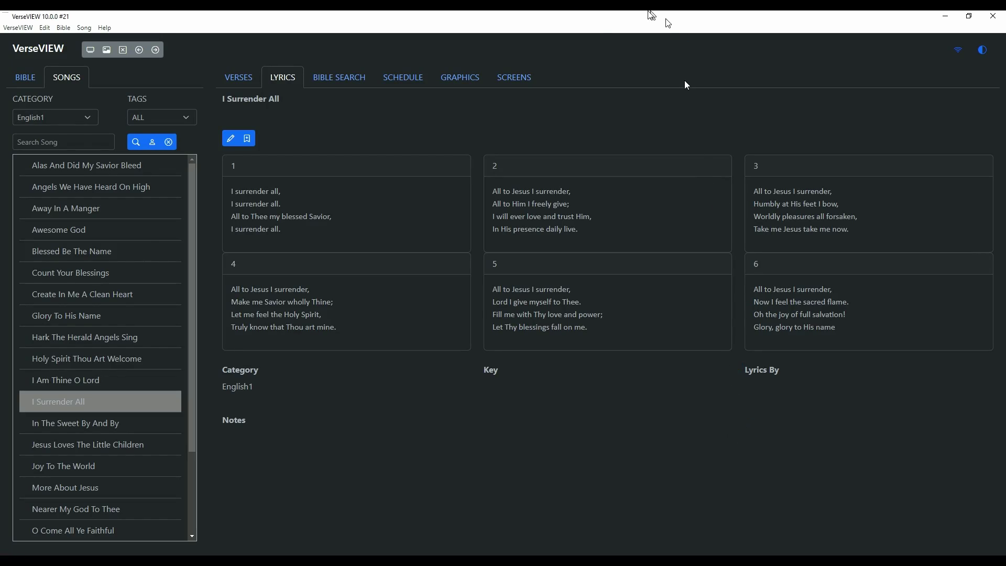
# Change the overlay colour to light blue and return to the I Surrender All lyrics.
pyautogui.click(457, 81)
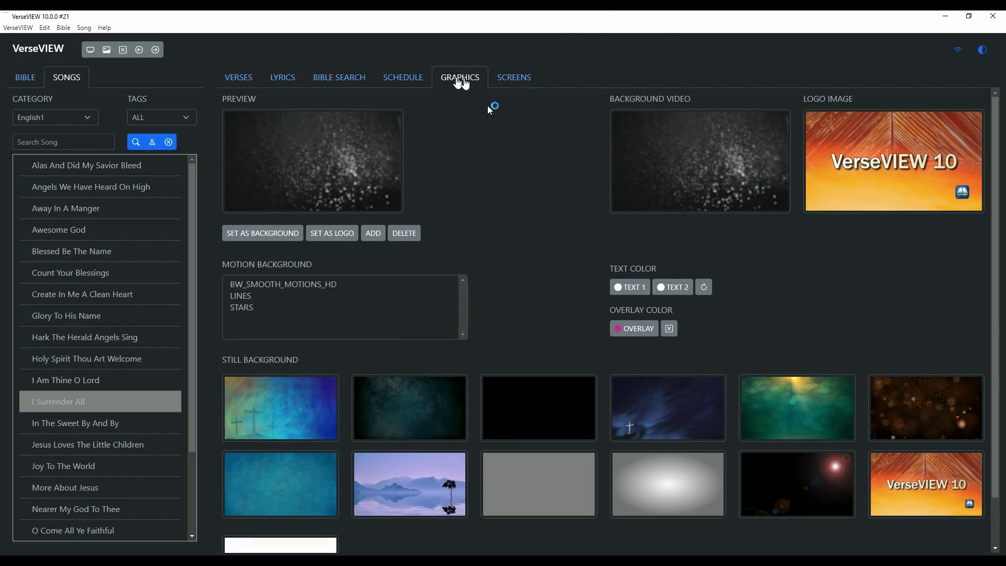
pyautogui.click(635, 329)
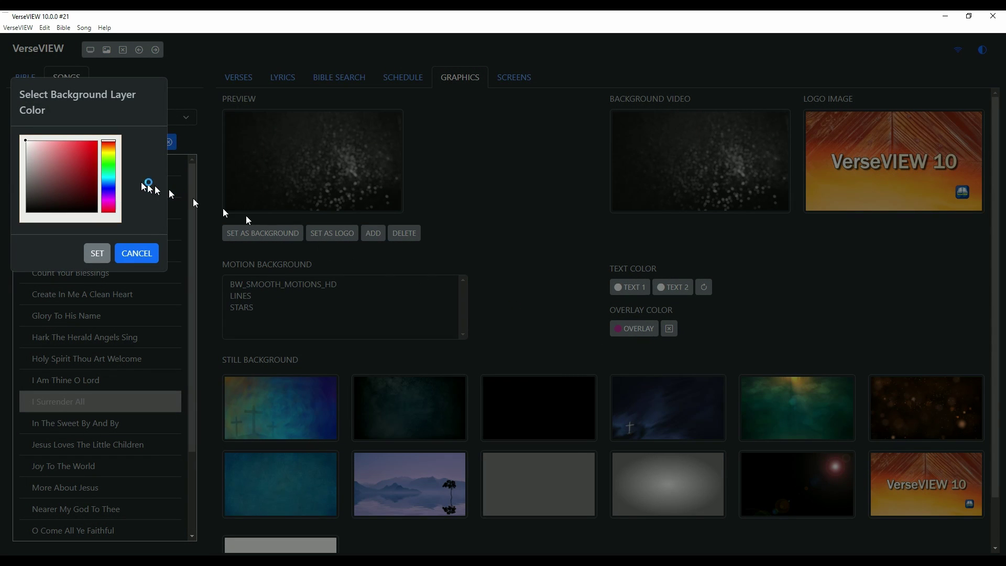
pyautogui.click(109, 185)
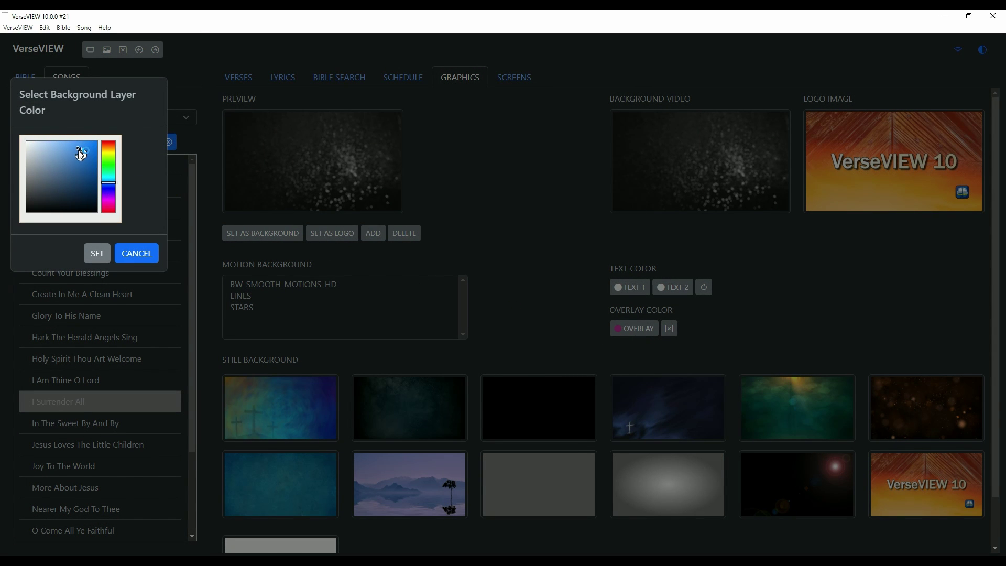
pyautogui.click(97, 253)
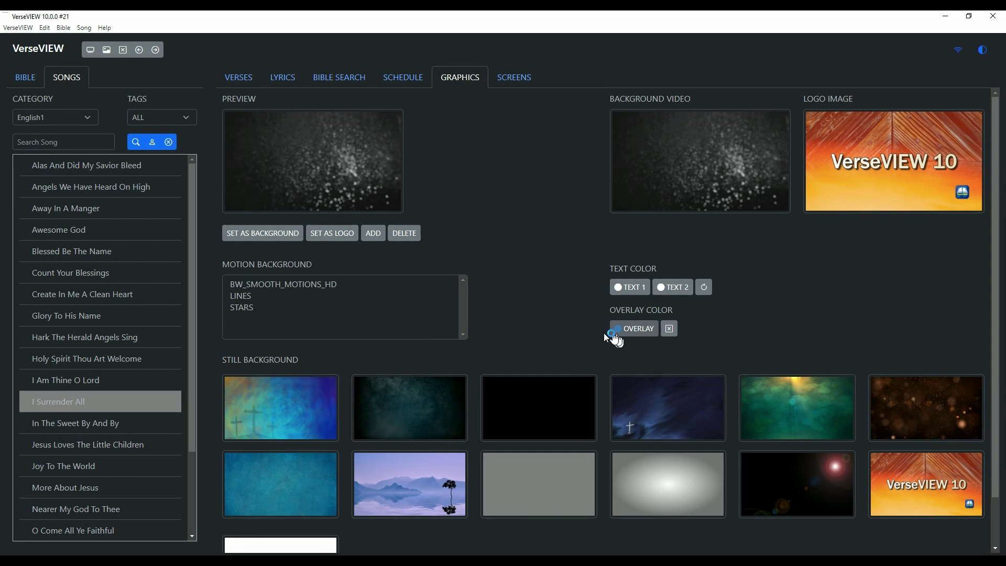
pyautogui.click(282, 77)
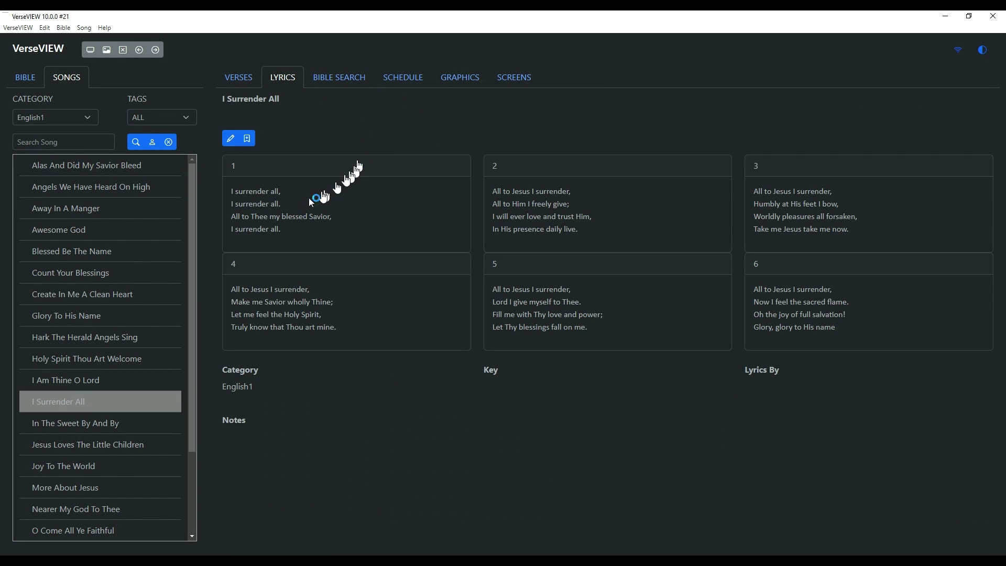
# Project verse 1 full screen over the blue tint, then exit with Esc.
pyautogui.click(273, 210)
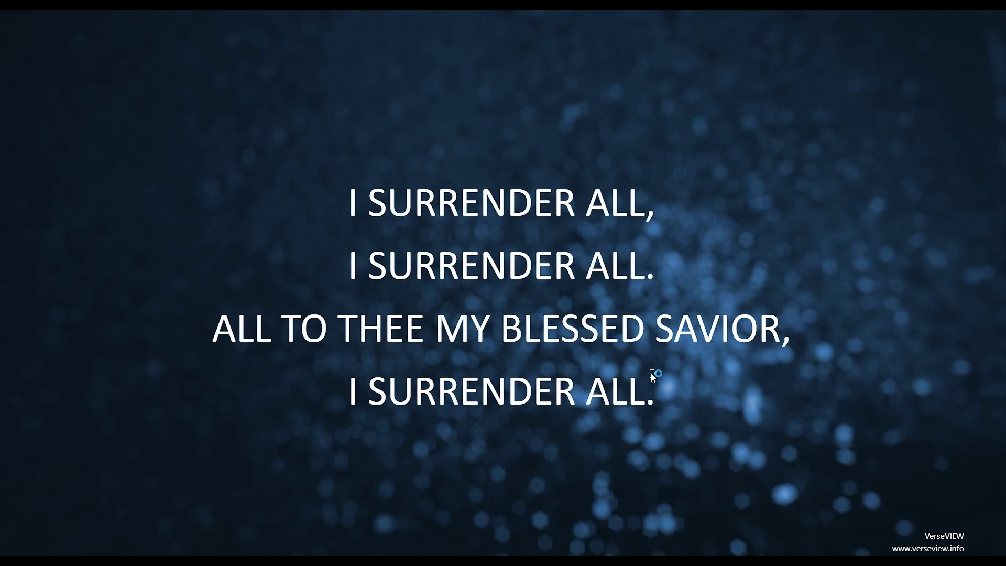
pyautogui.press('Escape')
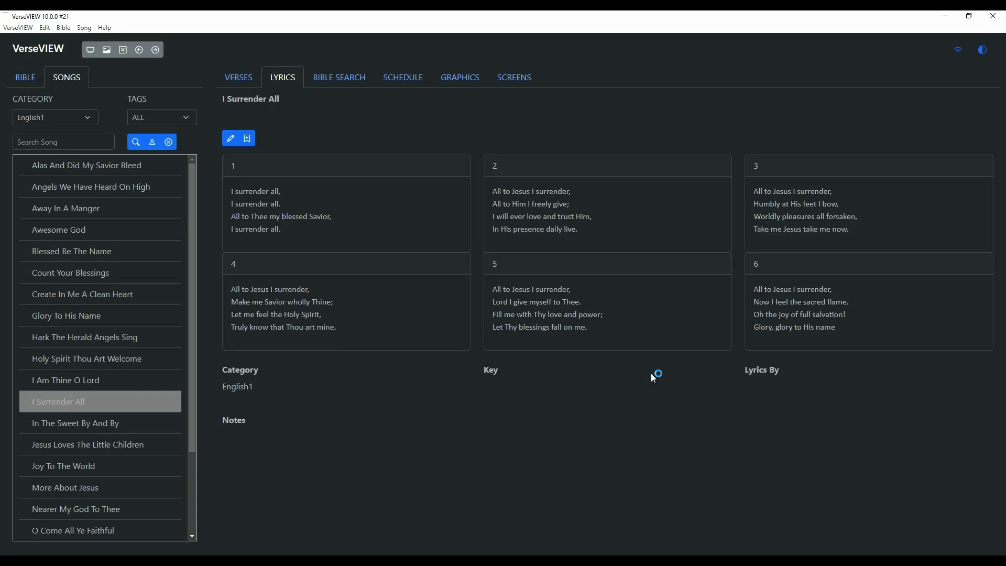
# Make the radial grey still image the background.
pyautogui.click(466, 84)
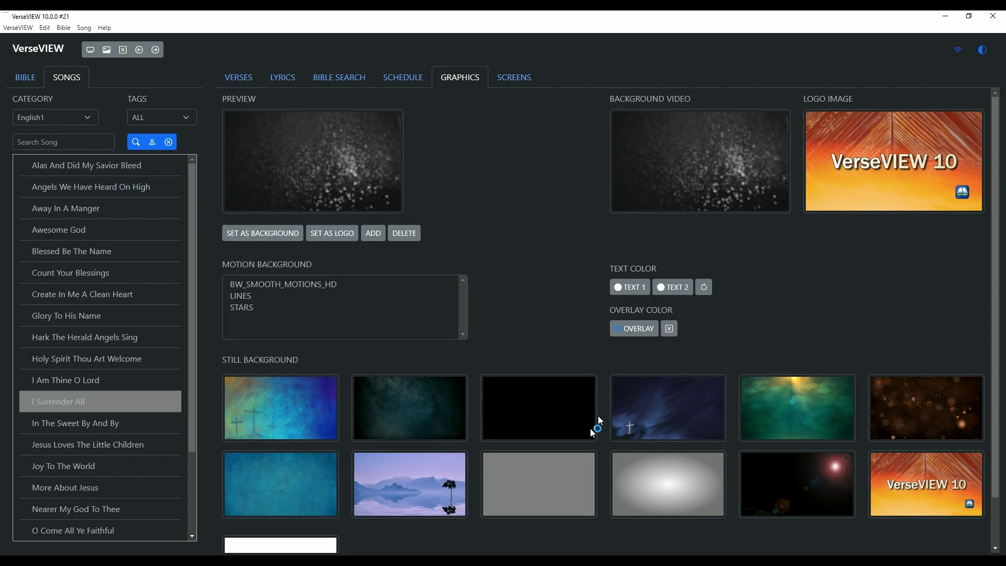
pyautogui.click(662, 480)
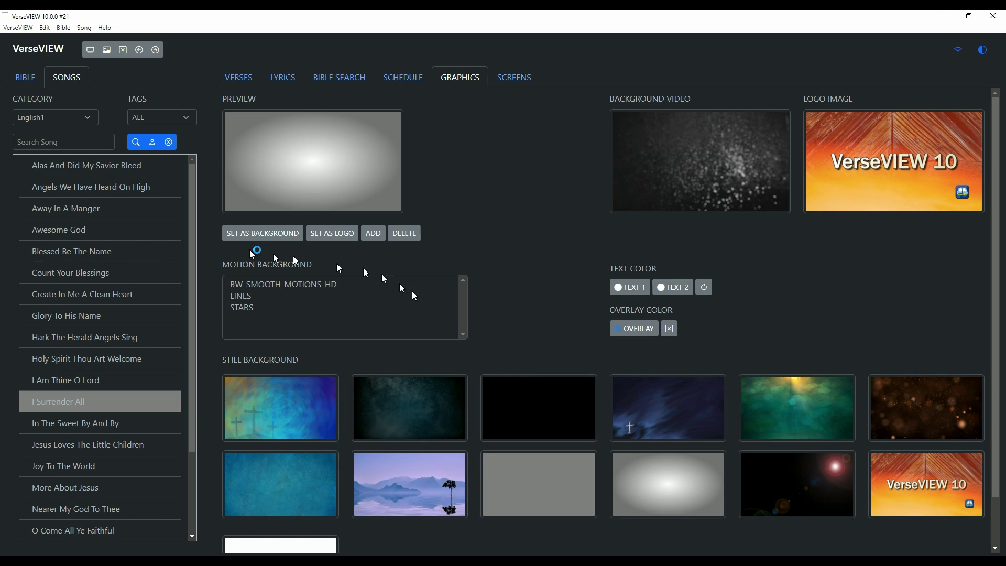
pyautogui.click(236, 233)
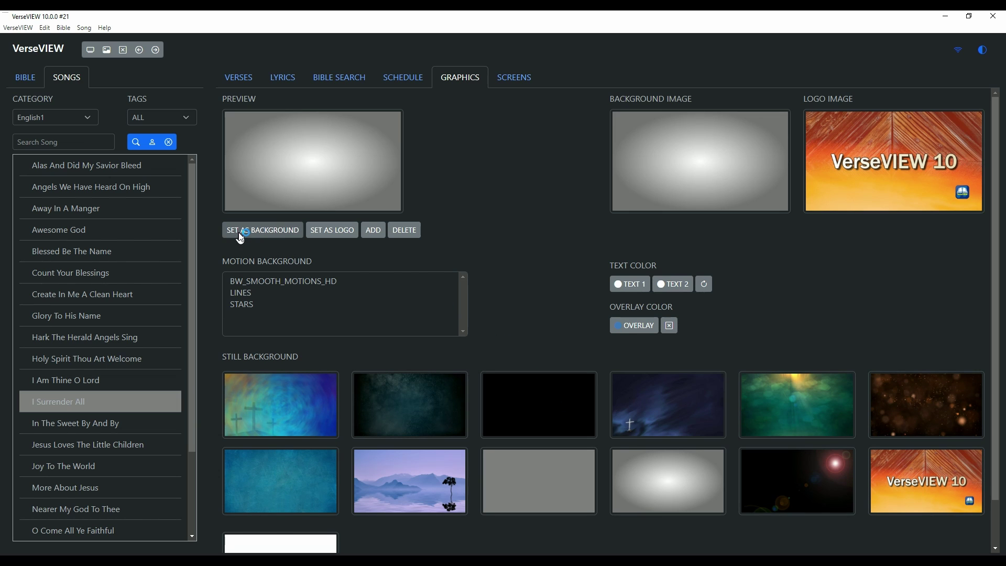
# Apply a dark blue overlay and return to the I Surrender All lyric slides.
pyautogui.click(654, 330)
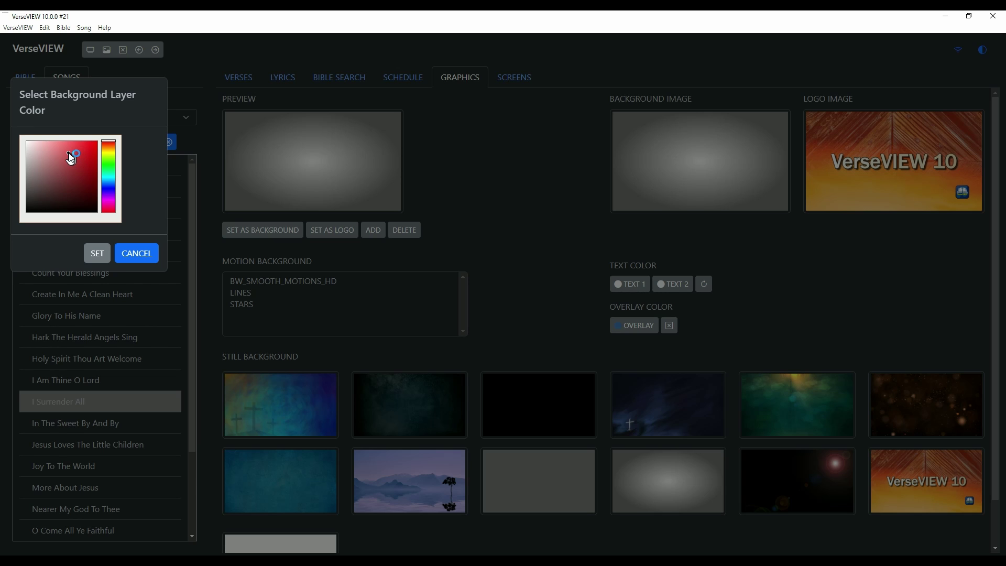
pyautogui.click(107, 190)
pyautogui.click(65, 172)
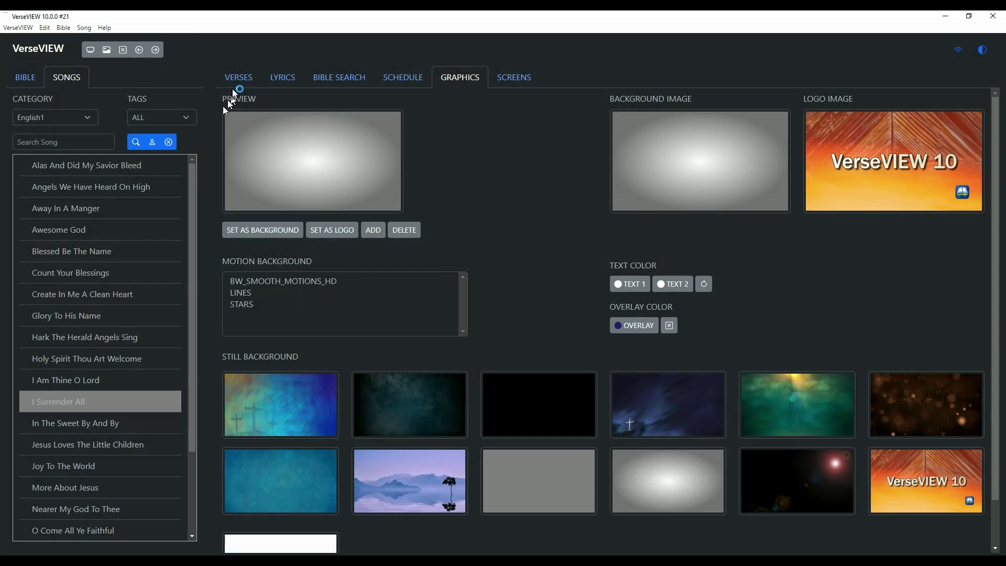
pyautogui.click(240, 78)
pyautogui.click(280, 77)
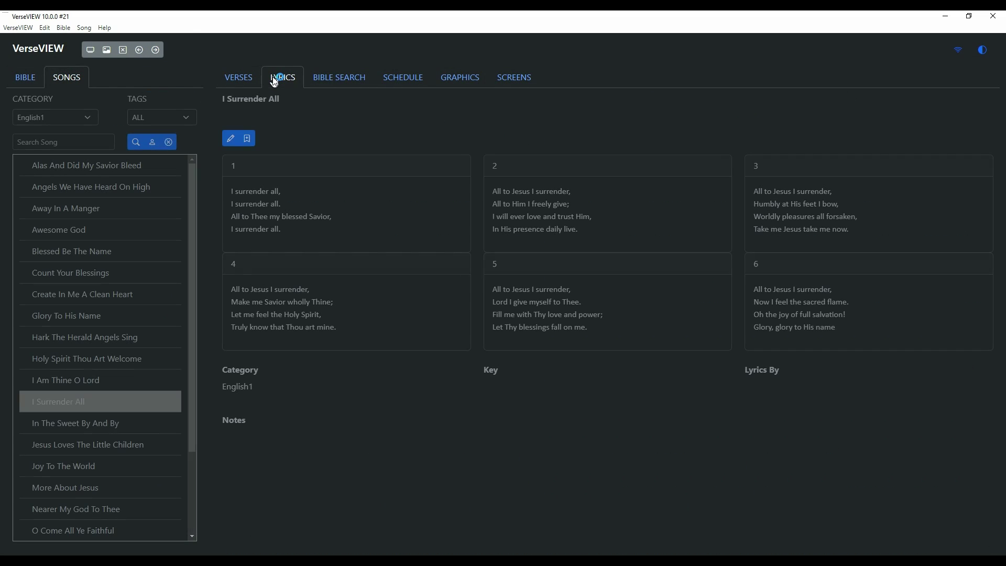
# Present lyric slide 1 full screen, leave it, and preview the LINES motion clip.
pyautogui.doubleClick(258, 207)
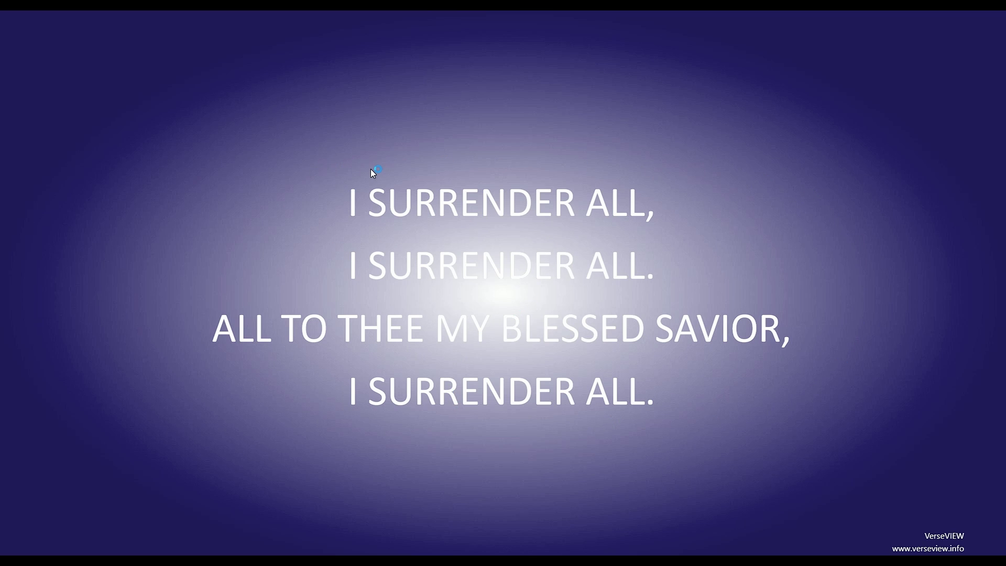
pyautogui.hotkey('alt', 'Tab')
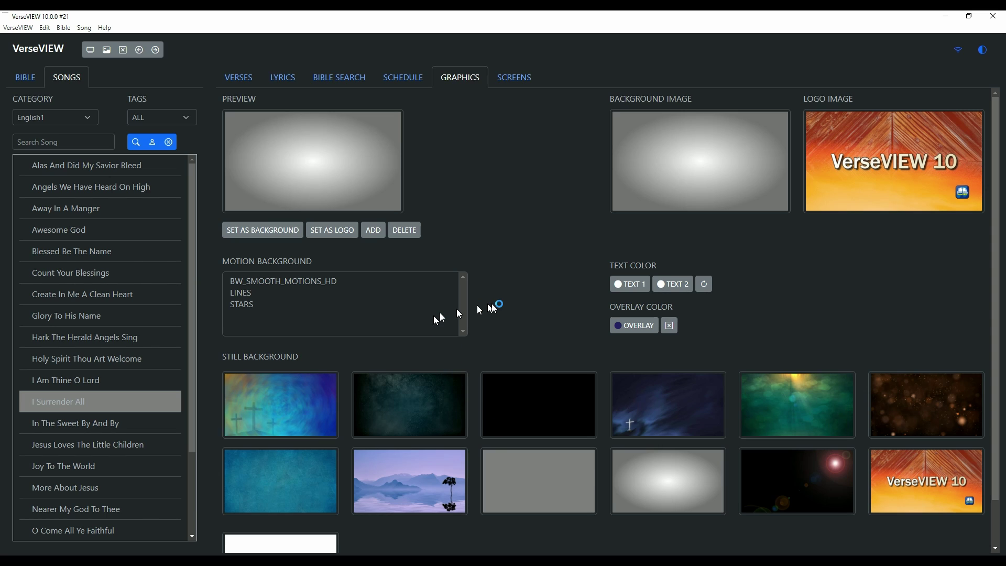
pyautogui.click(262, 292)
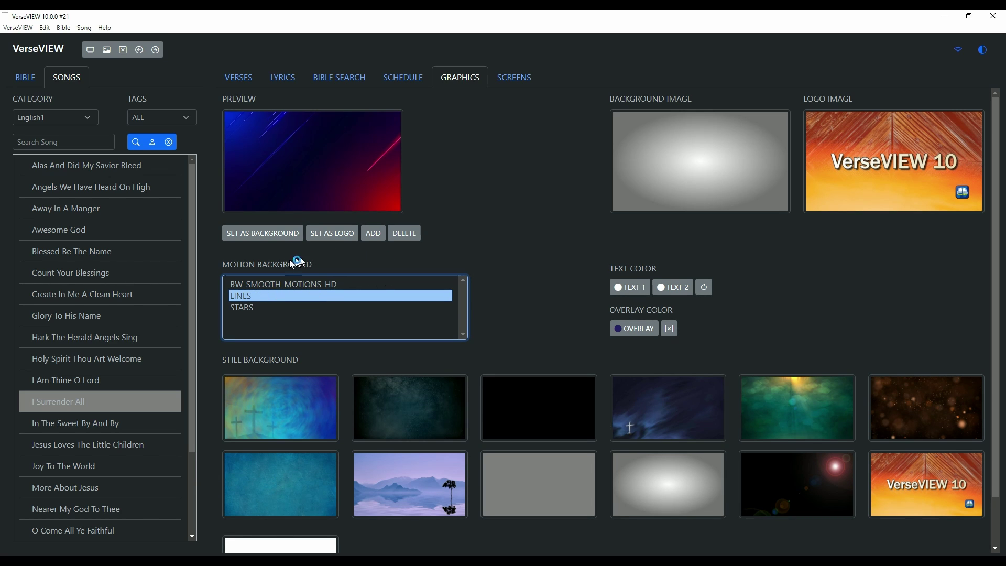
# Set LINES as the background video and project verse one full screen over it.
pyautogui.click(273, 235)
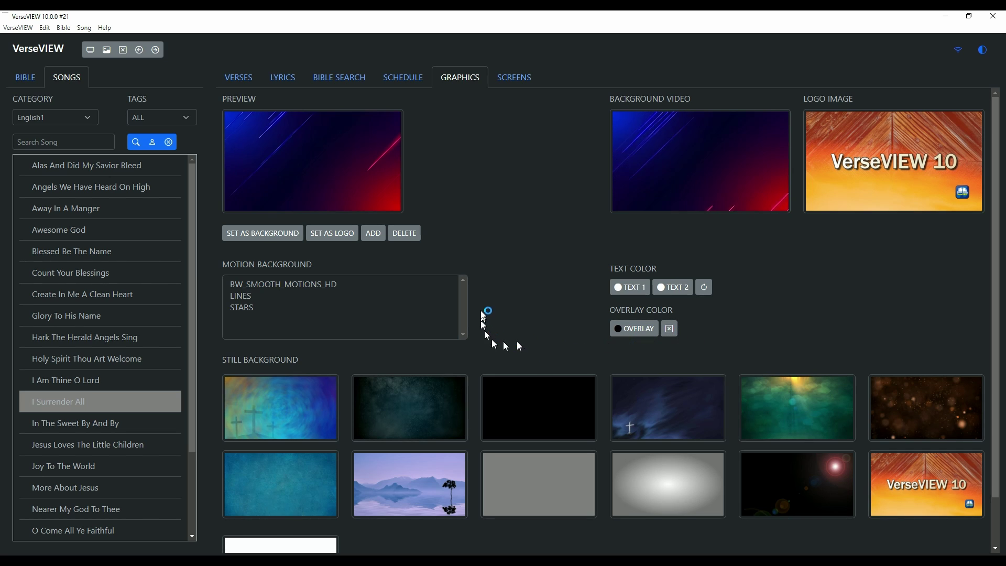
pyautogui.click(265, 204)
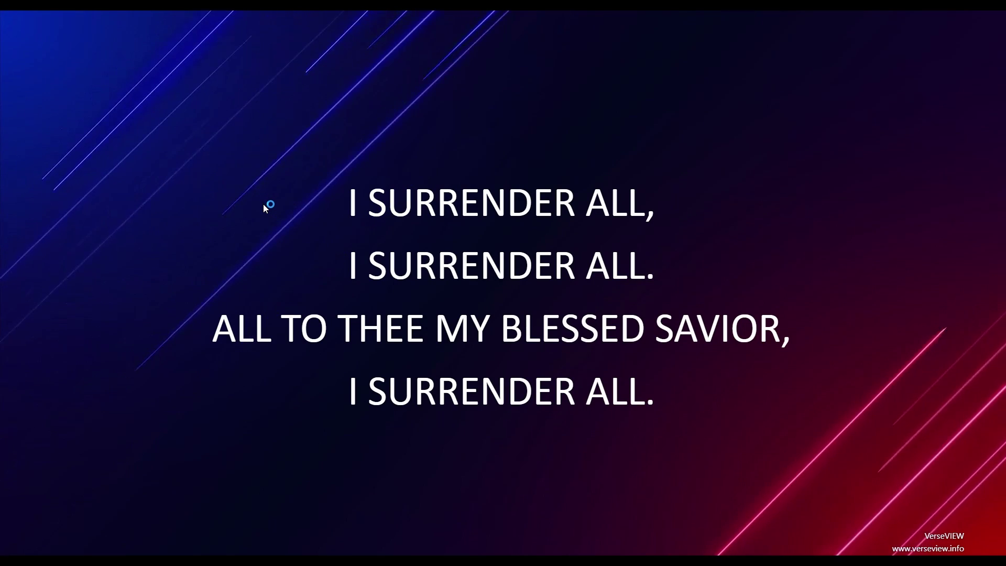
# Exit the full-screen display of verse one of I Surrender All.
pyautogui.press('Escape')
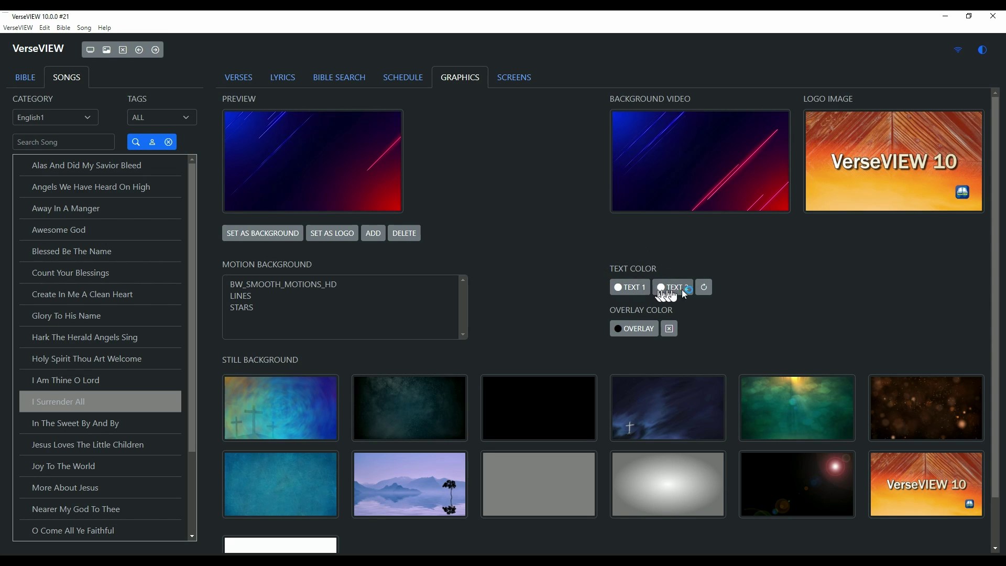
# Set the Text 1 colour to pale yellow.
pyautogui.click(634, 289)
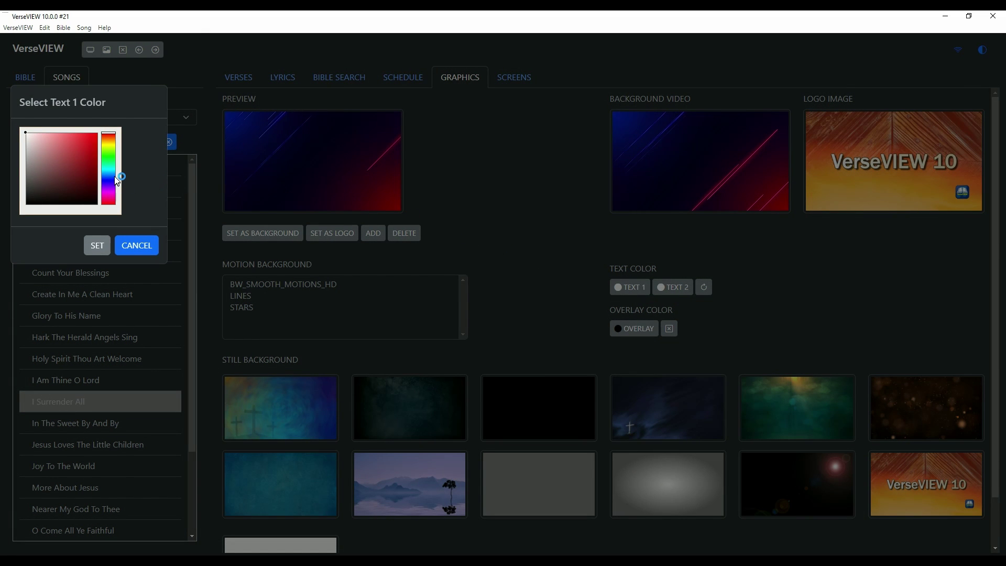
pyautogui.click(109, 142)
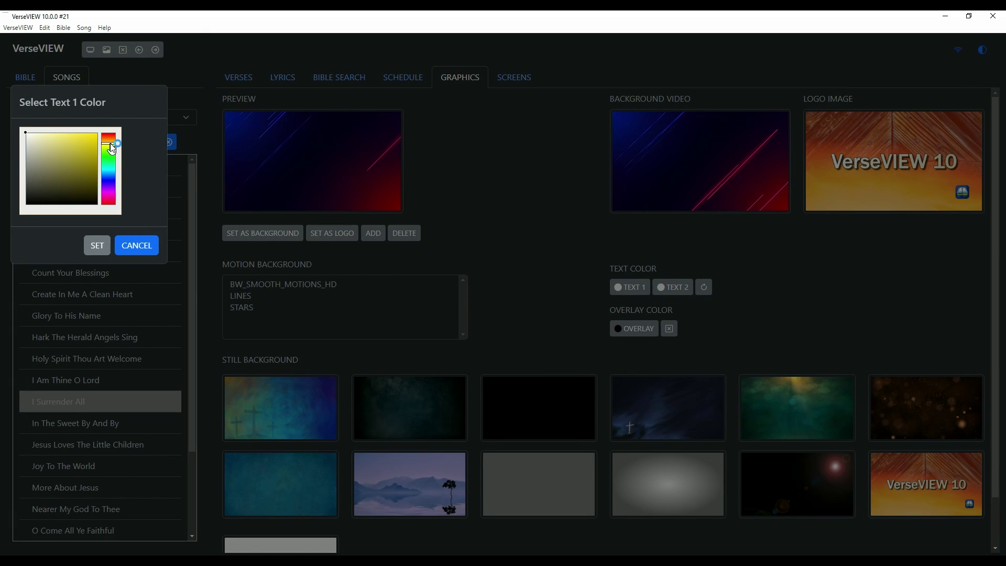
pyautogui.click(49, 141)
pyautogui.click(97, 245)
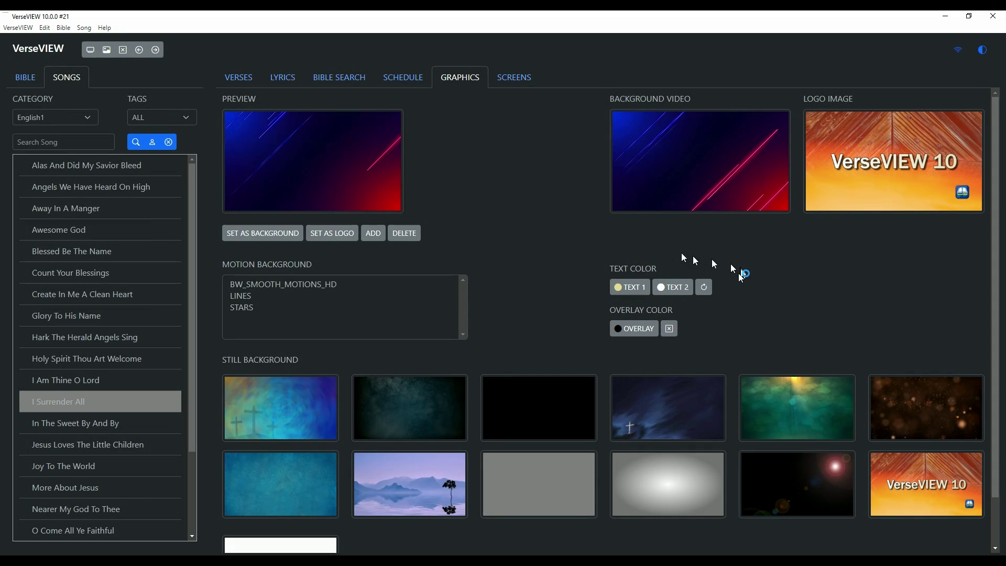
# Set the Text 2 colour to a light teal.
pyautogui.click(672, 287)
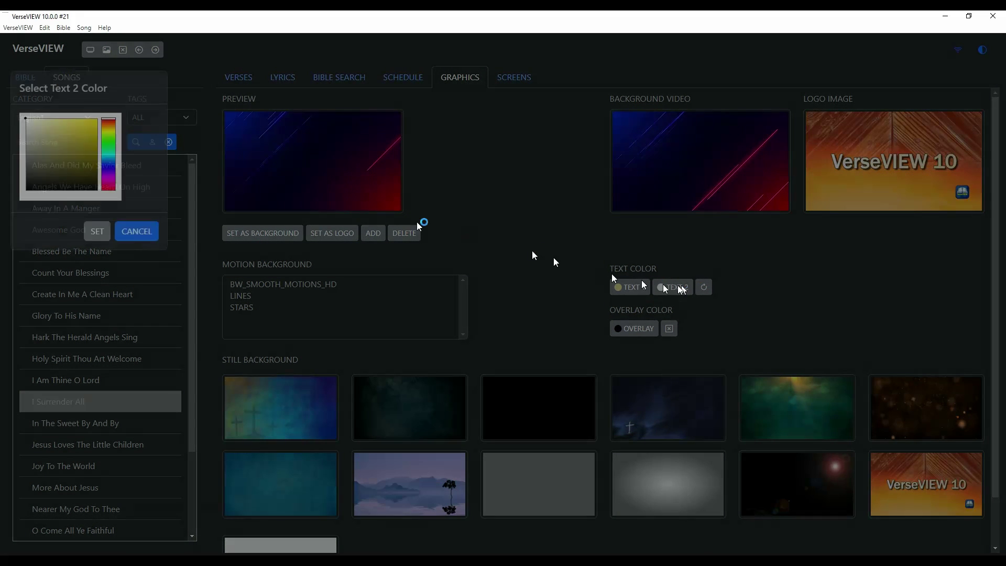
pyautogui.click(108, 157)
pyautogui.click(67, 149)
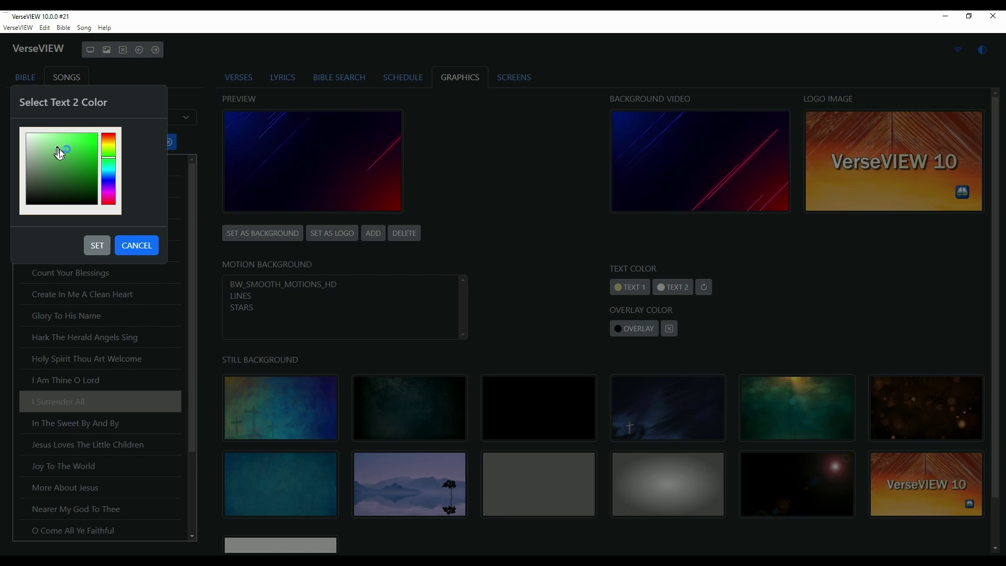
pyautogui.click(107, 168)
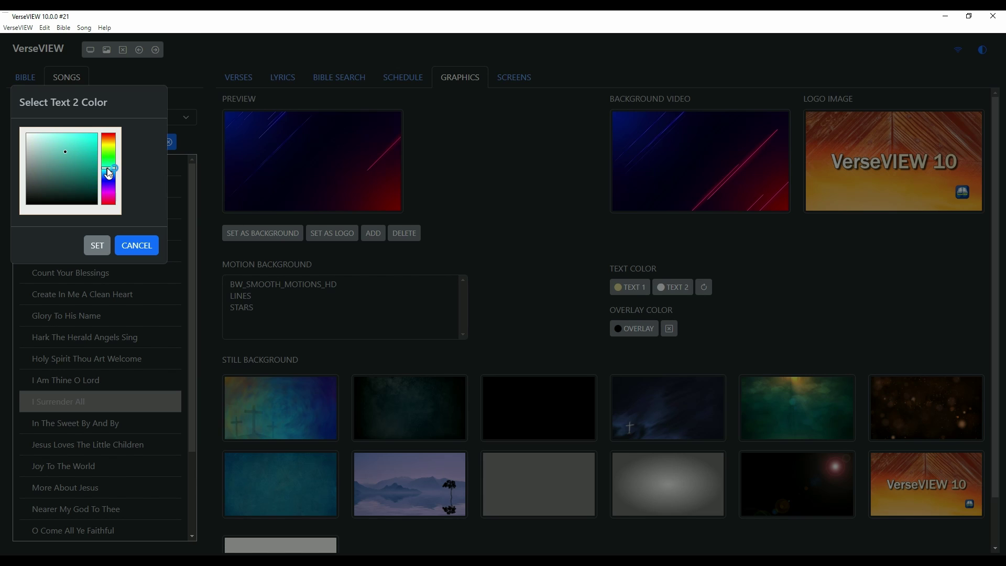
pyautogui.click(75, 152)
pyautogui.click(97, 246)
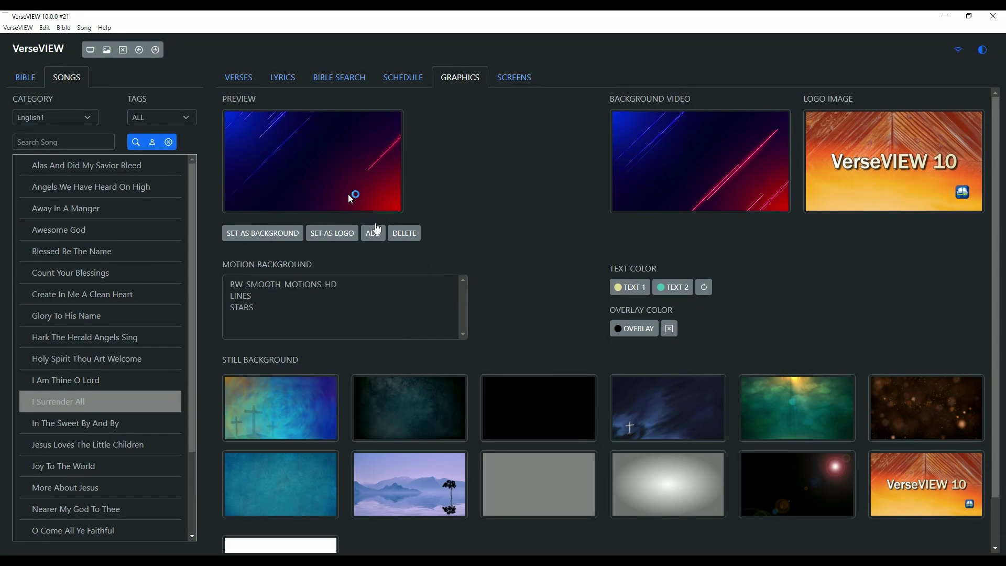
# Project Genesis 1:2 full-screen from the Verses view, then return to Graphics.
pyautogui.click(237, 77)
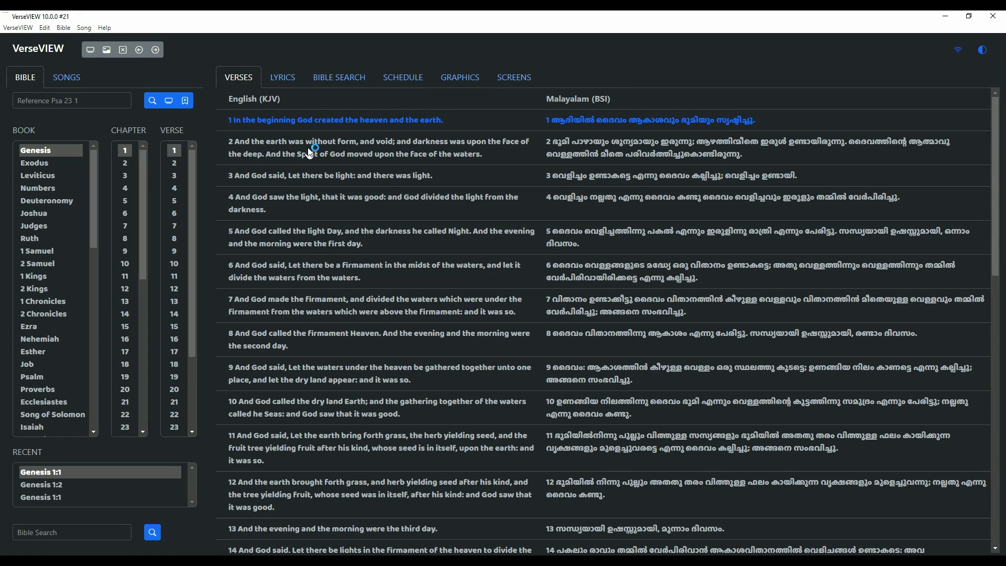
pyautogui.click(368, 151)
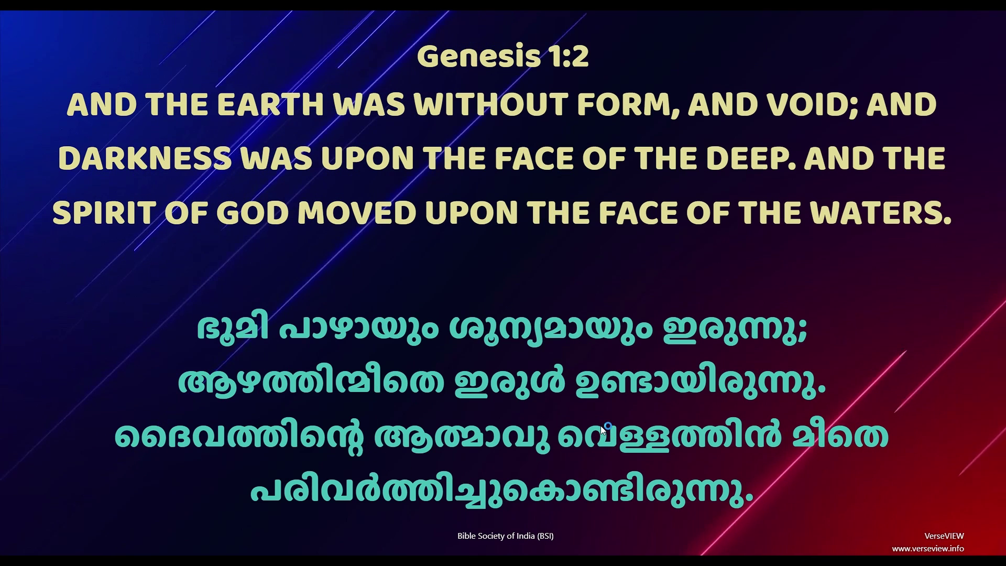
pyautogui.press('Escape')
pyautogui.click(460, 77)
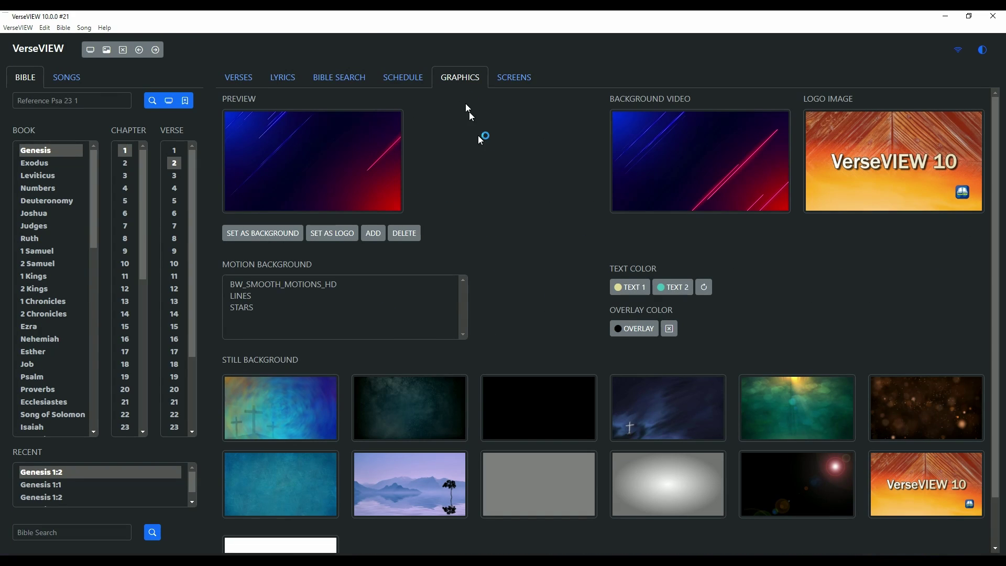
# Load the VerseVIEW 10 still background into the Preview.
pyautogui.click(923, 486)
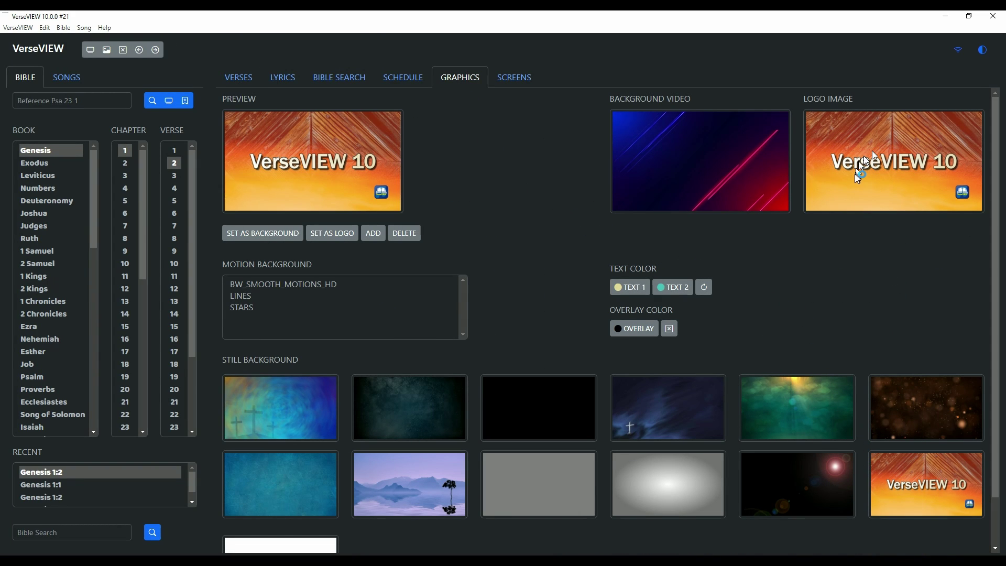